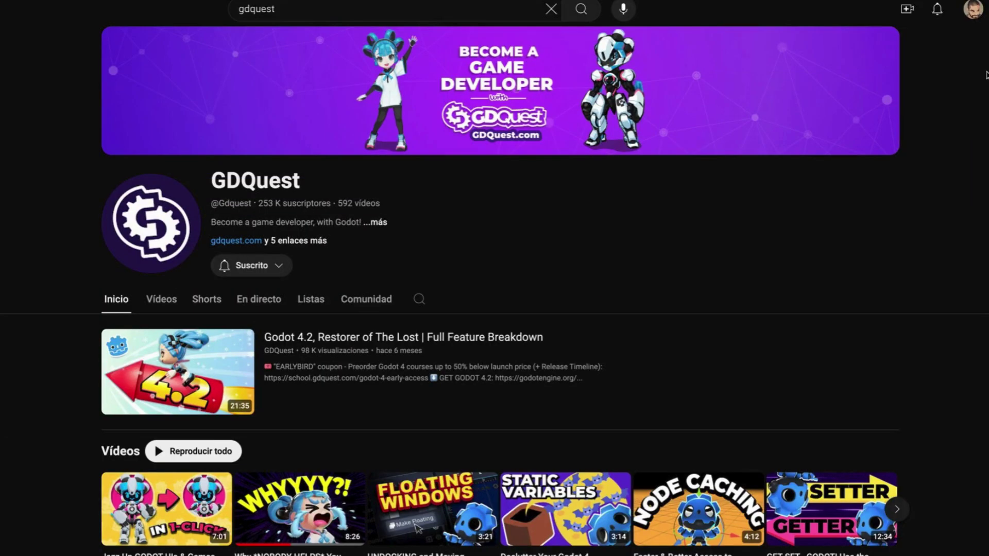
- Skip the YouTube video ahead 5 seconds to the hooded-hero forest gameplay
key(Right)
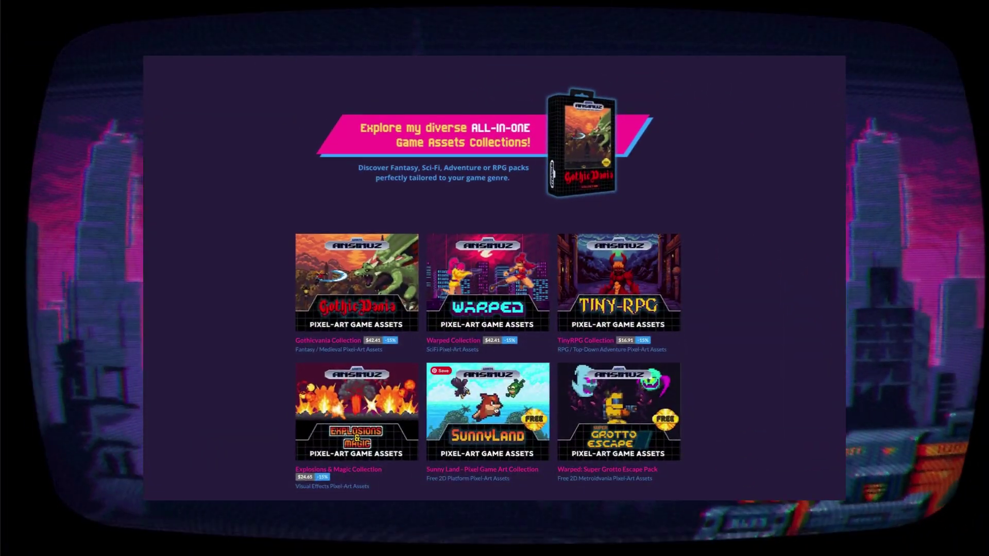
- Open the Sunny Land asset pack page from the Ansimuz storefront
click(496, 409)
scroll(496, 410, down, 4)
scroll(497, 409, down, 1)
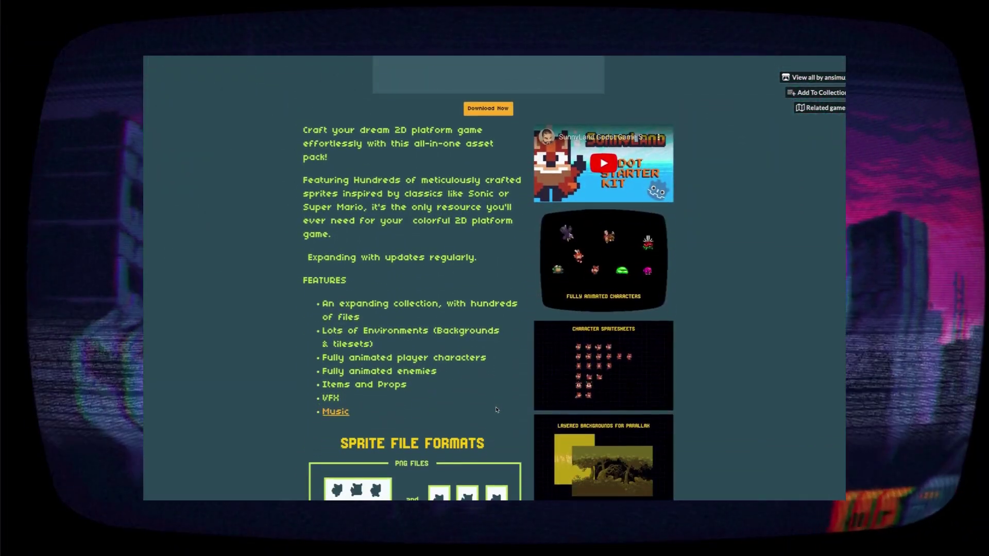
scroll(496, 410, down, 3)
scroll(496, 410, down, 4)
scroll(496, 410, down, 1)
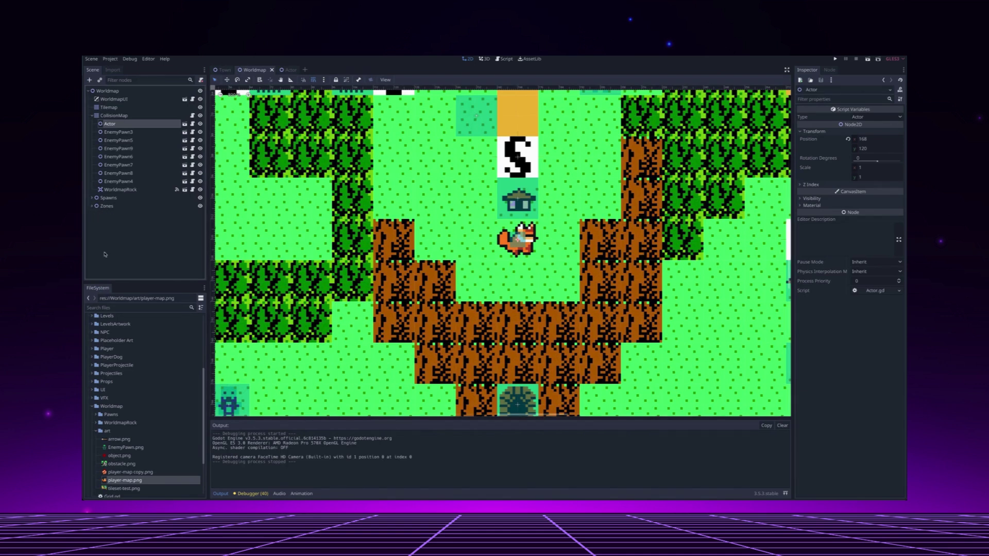
scroll(98, 391, up, 2)
scroll(98, 391, up, 2)
scroll(98, 391, up, 1)
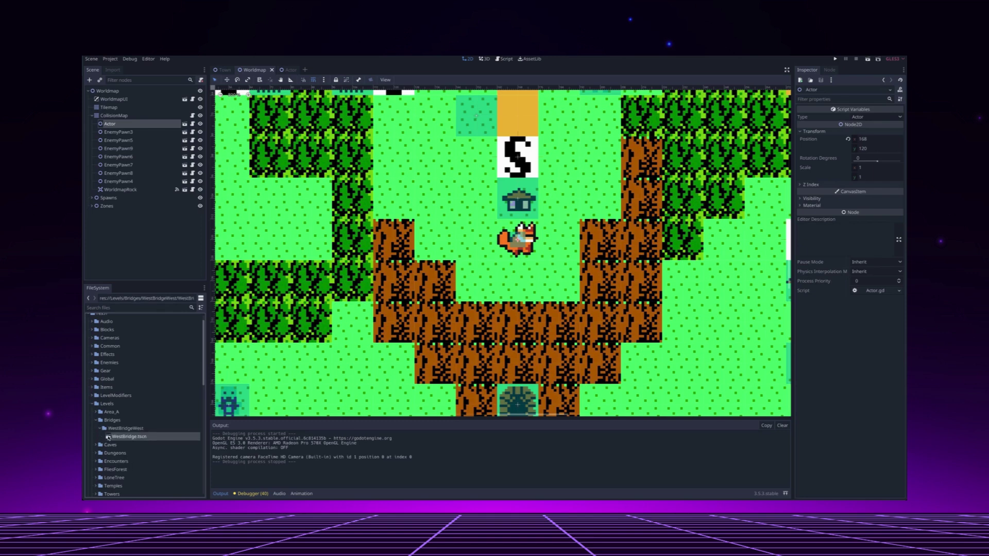
- Open the WestBridge scene and nudge the Player slightly left on the right-hand platform
double_click(108, 438)
scroll(440, 271, down, 2)
scroll(440, 270, down, 2)
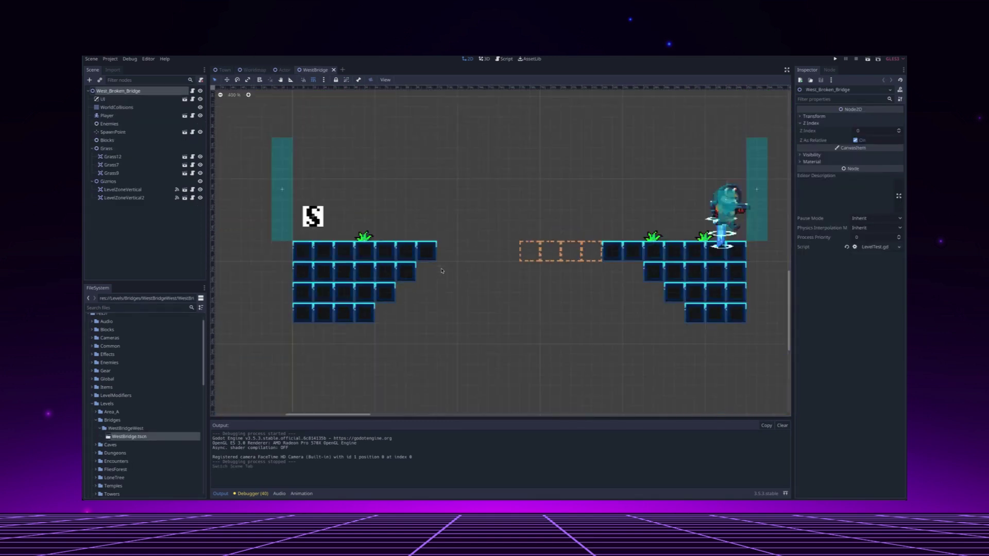
scroll(441, 270, down, 2)
drag(658, 224, 616, 220)
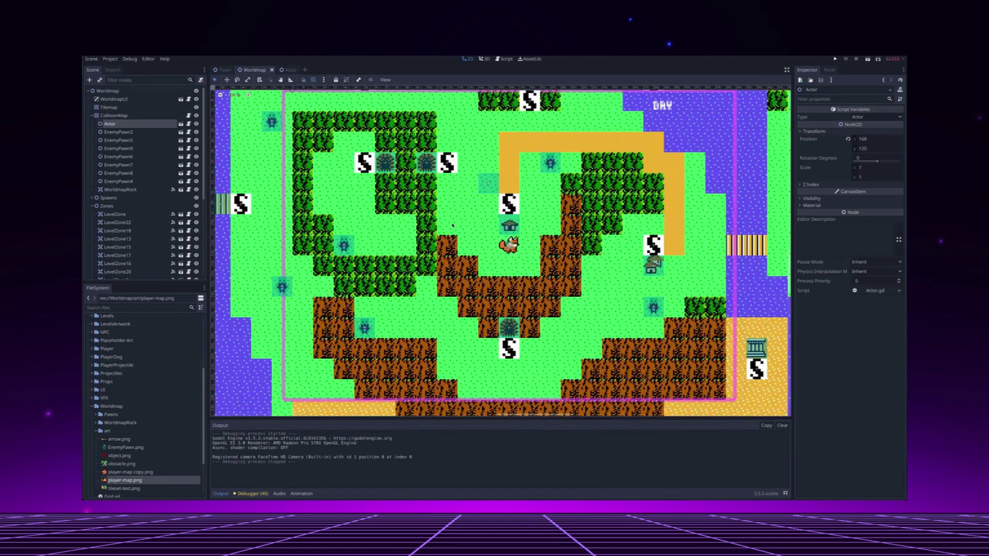
scroll(453, 224, up, 2)
scroll(453, 224, up, 2)
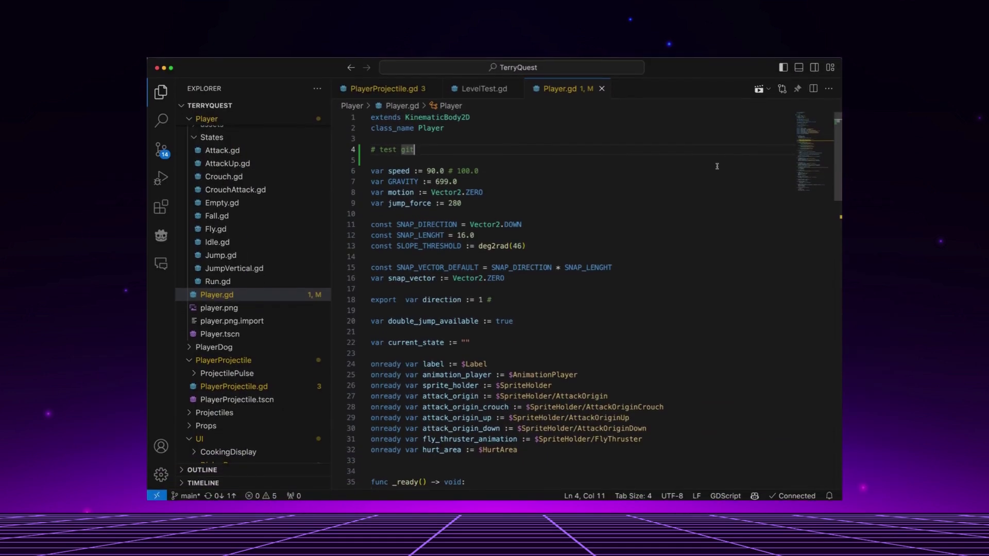
scroll(715, 164, down, 1)
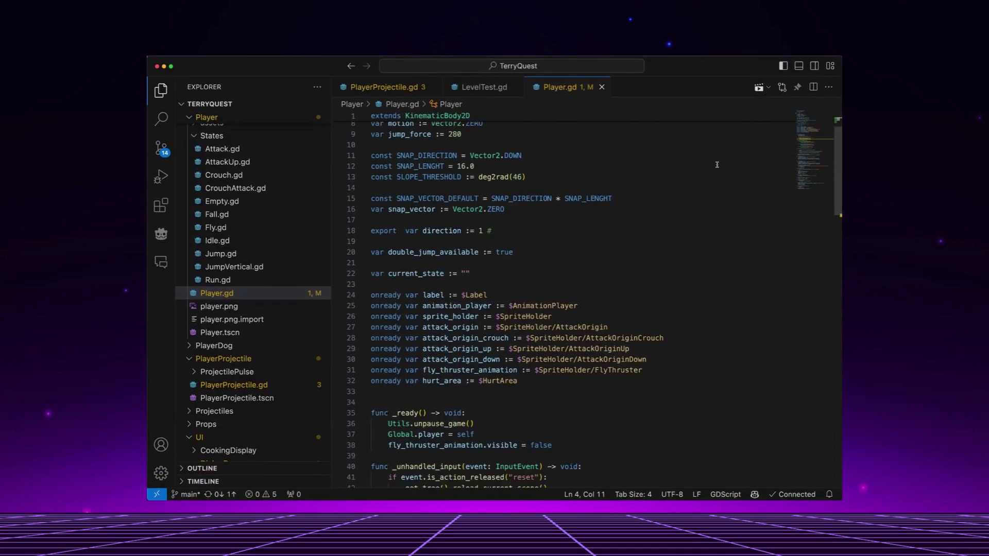
scroll(716, 164, down, 2)
scroll(716, 164, down, 3)
scroll(717, 164, down, 2)
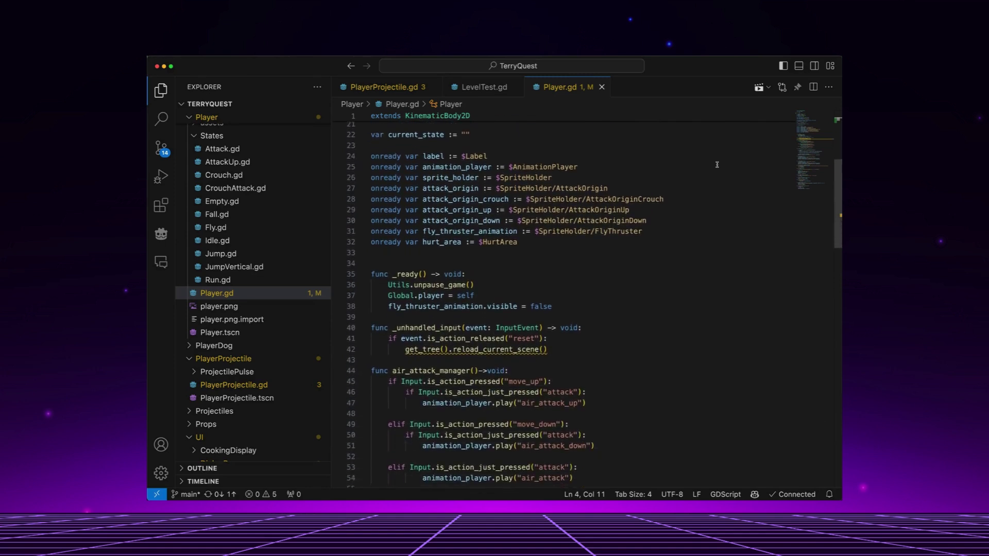
scroll(716, 164, down, 4)
scroll(717, 165, down, 2)
scroll(716, 164, down, 1)
scroll(716, 164, down, 1)
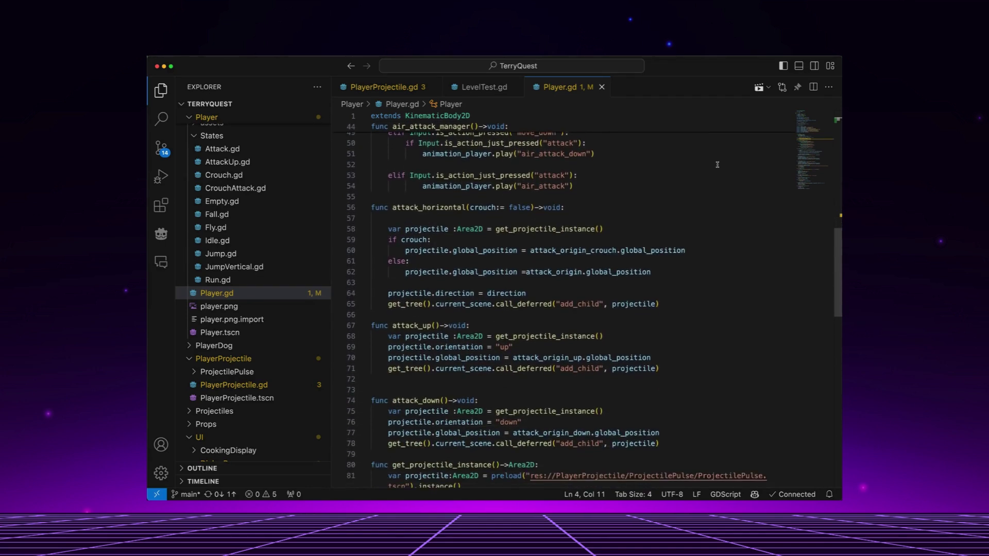
scroll(716, 164, down, 1)
scroll(716, 163, down, 1)
scroll(716, 164, down, 2)
scroll(717, 164, down, 2)
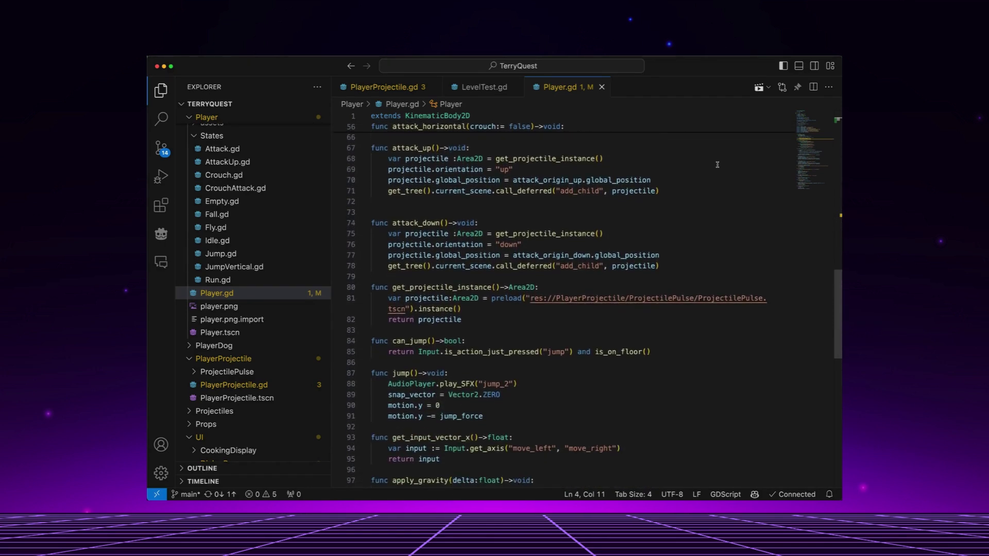
scroll(717, 164, down, 2)
scroll(717, 164, down, 2)
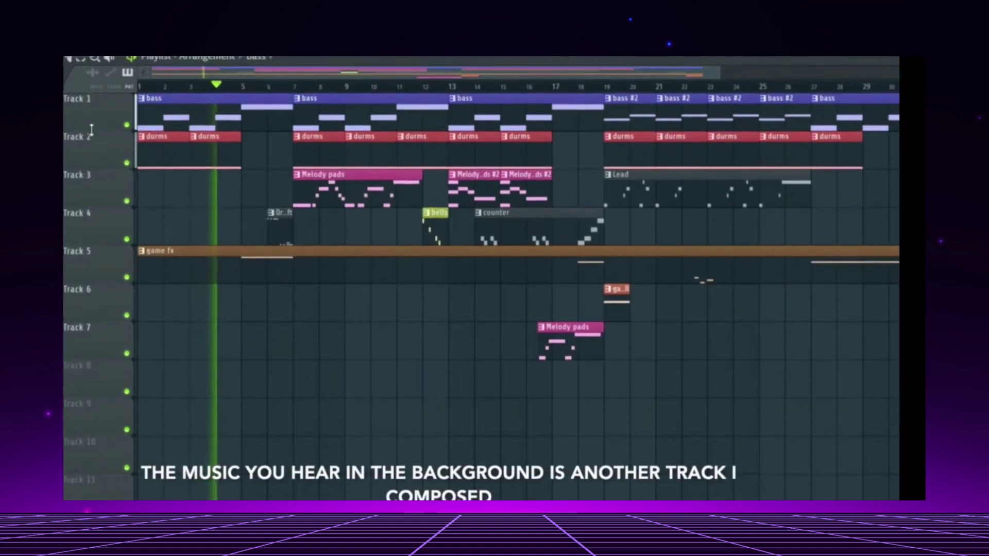